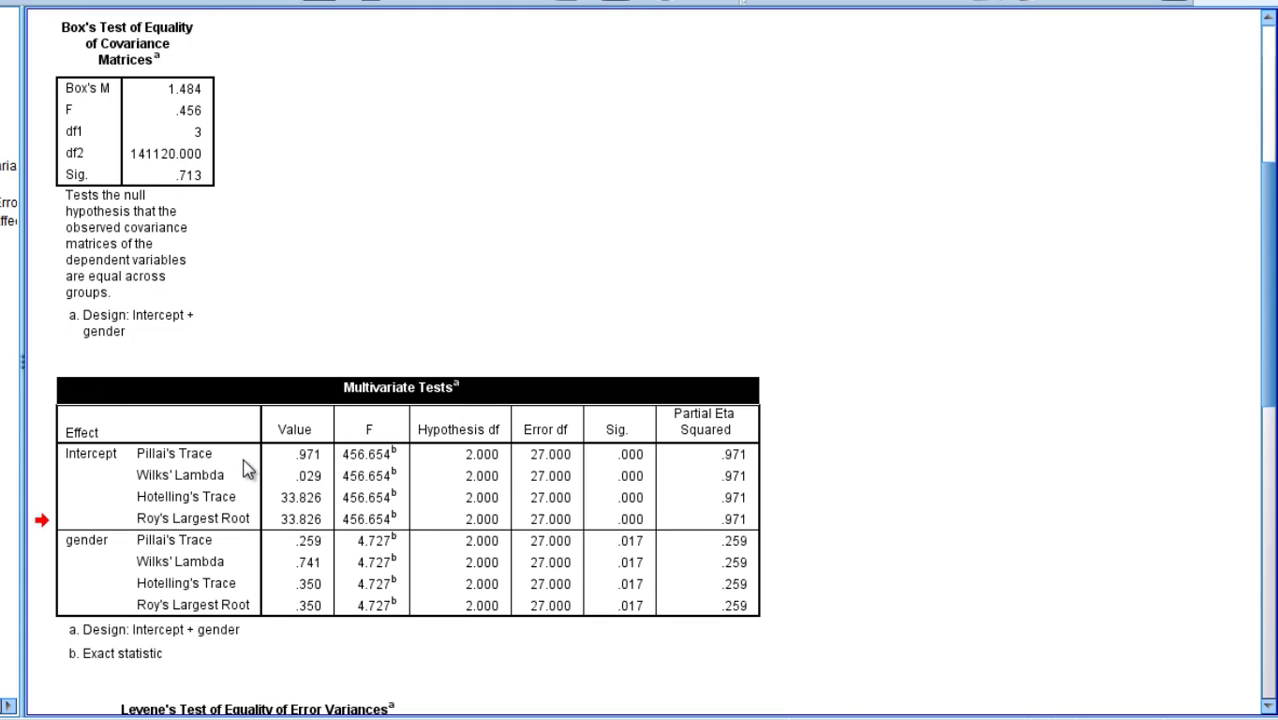
Step: Highlight the Intercept and gender effect labels and gender's Wilks' Lambda statistic
{"action": "left_click", "coordinate": [84, 458]}
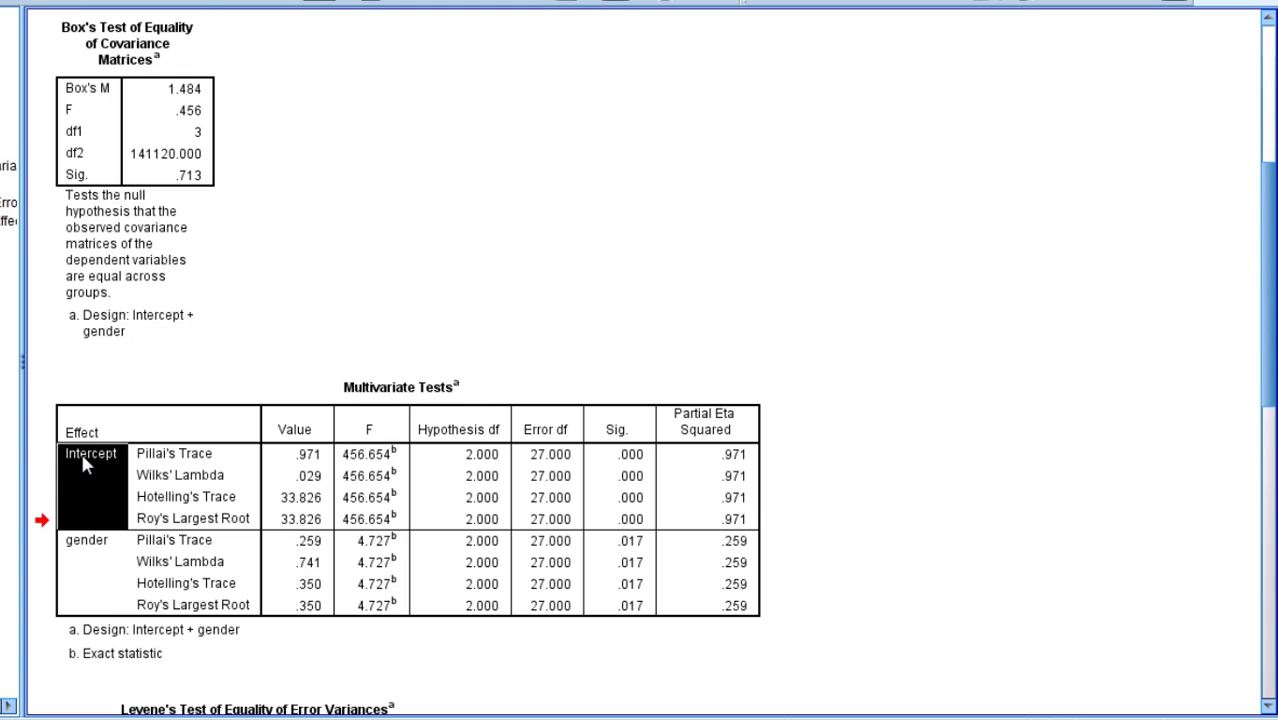
{"action": "left_click", "coordinate": [84, 547]}
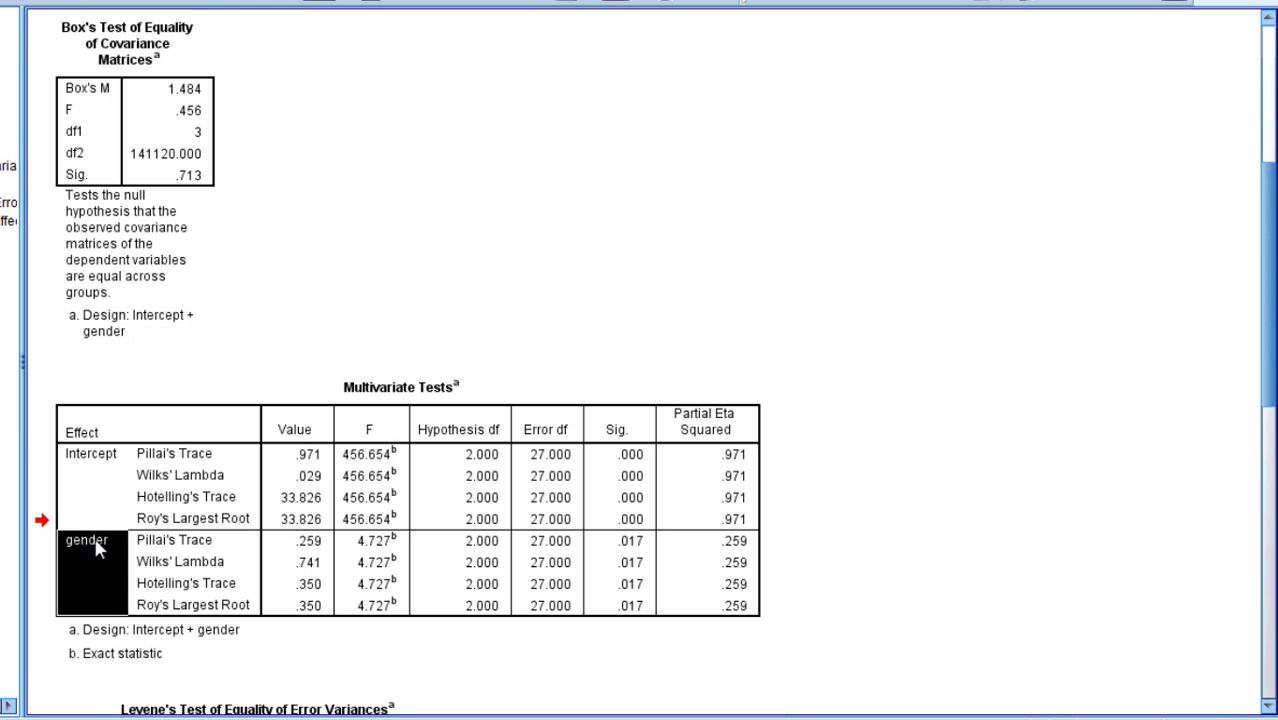
{"action": "left_click", "coordinate": [162, 559]}
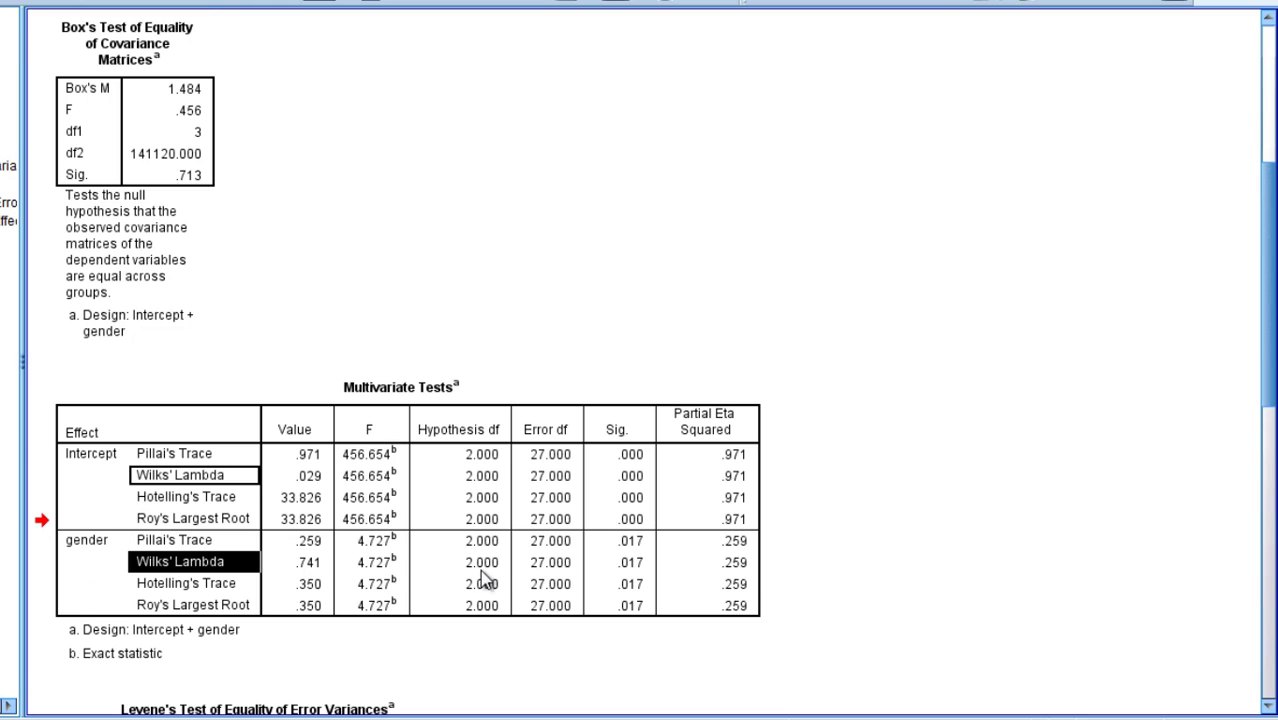
Step: Mark gender's test statistics and highlight its F through Partial Eta Squared values (F 4.727, Sig. .017, .259)
{"action": "left_click", "coordinate": [203, 544]}
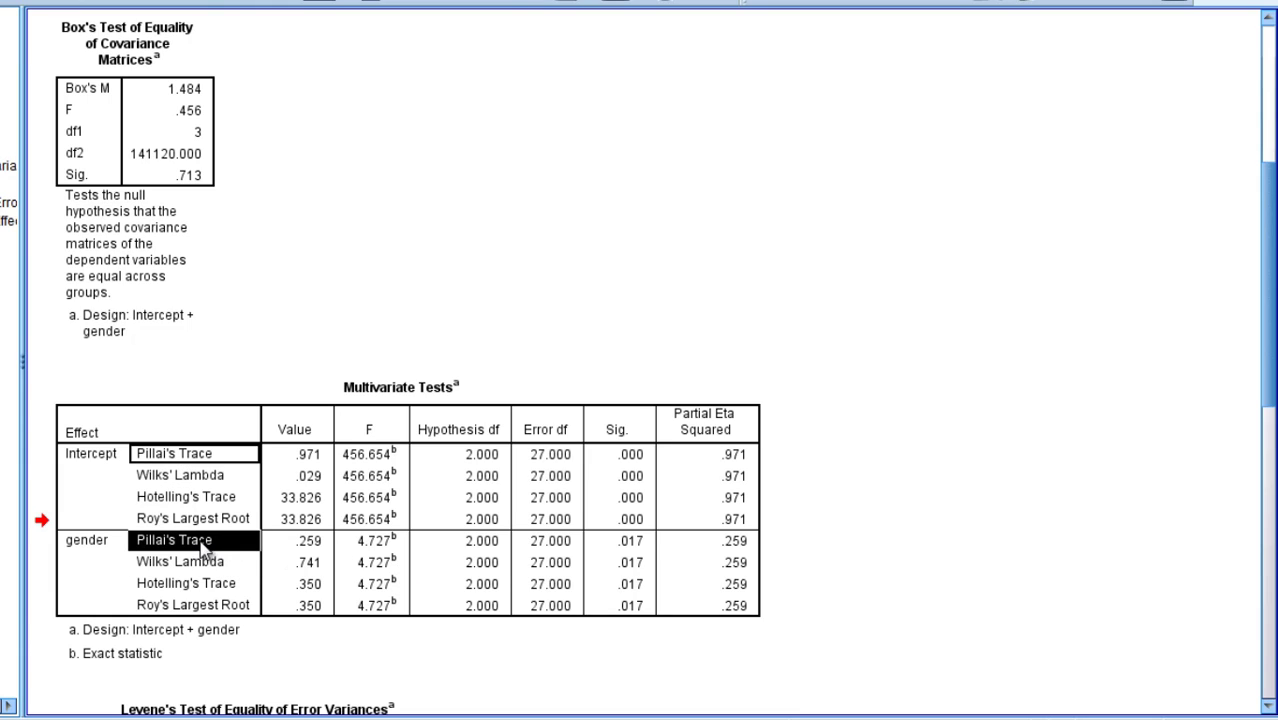
{"action": "left_click_drag", "start_coordinate": [203, 544], "coordinate": [205, 605]}
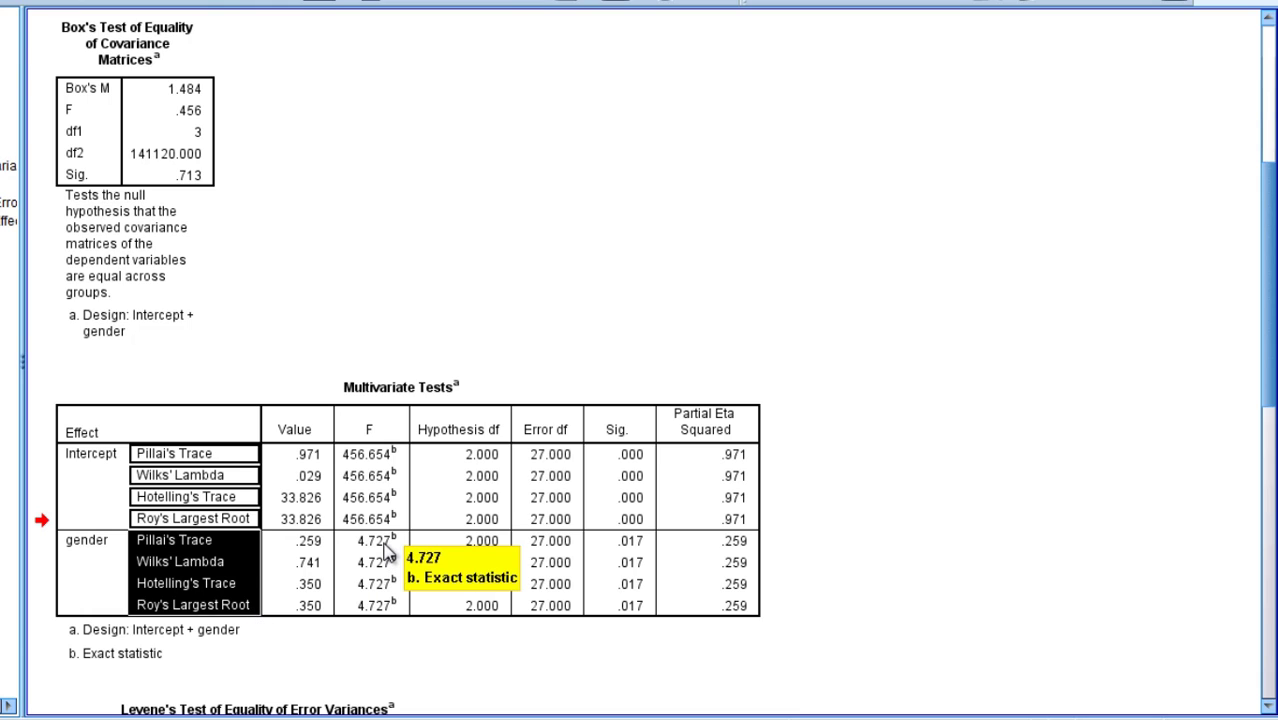
{"action": "mouse_move", "coordinate": [385, 543]}
{"action": "left_mouse_down"}
{"action": "mouse_move", "coordinate": [576, 567]}
{"action": "mouse_move", "coordinate": [688, 611]}
{"action": "left_mouse_up"}
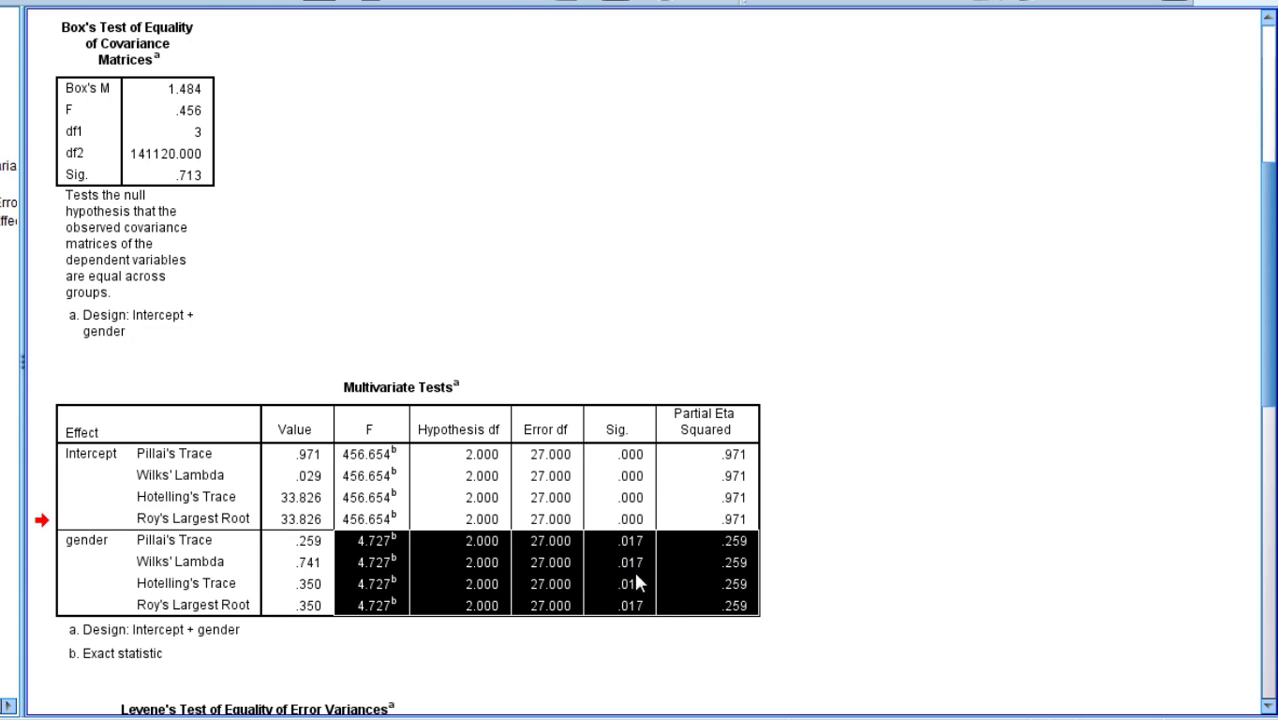
Step: Cycle through gender's Pillai's, Wilks', Hotelling's and Roy's statistics, finishing on Wilks' Lambda (.741)
{"action": "left_click", "coordinate": [186, 583]}
{"action": "left_click", "coordinate": [187, 540]}
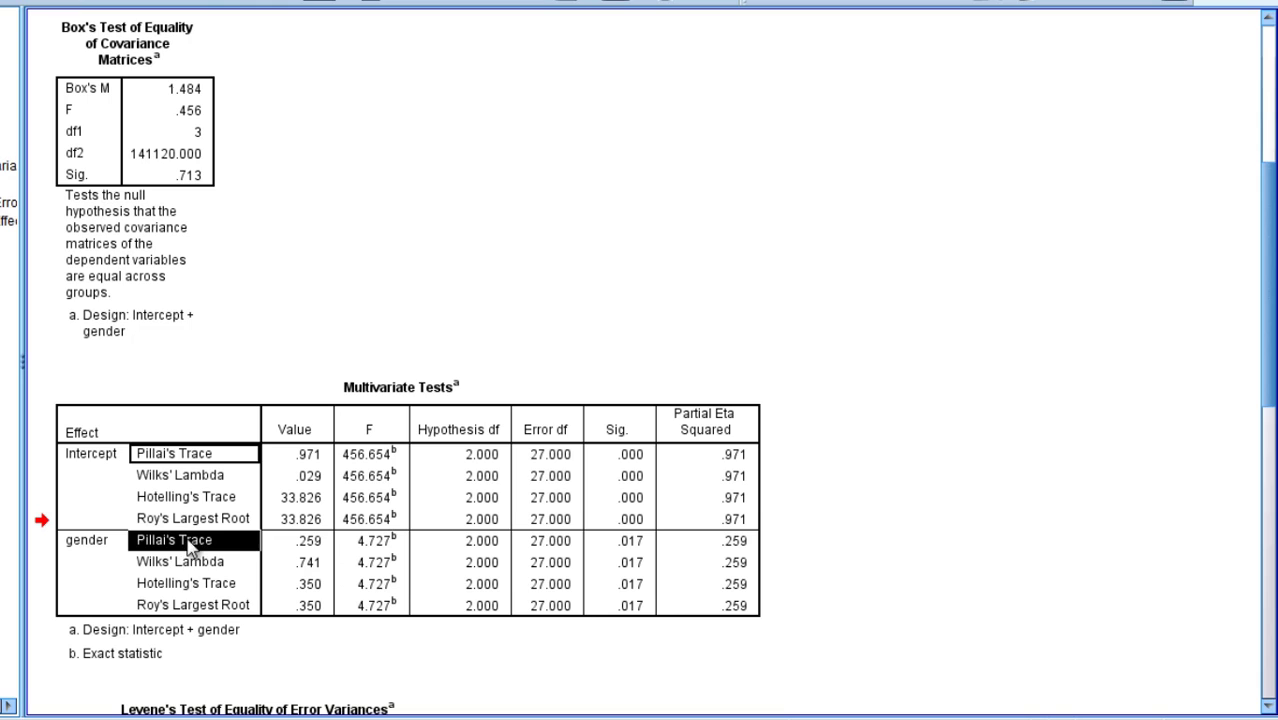
{"action": "left_click", "coordinate": [186, 561]}
{"action": "left_click", "coordinate": [184, 583]}
{"action": "left_click", "coordinate": [170, 603]}
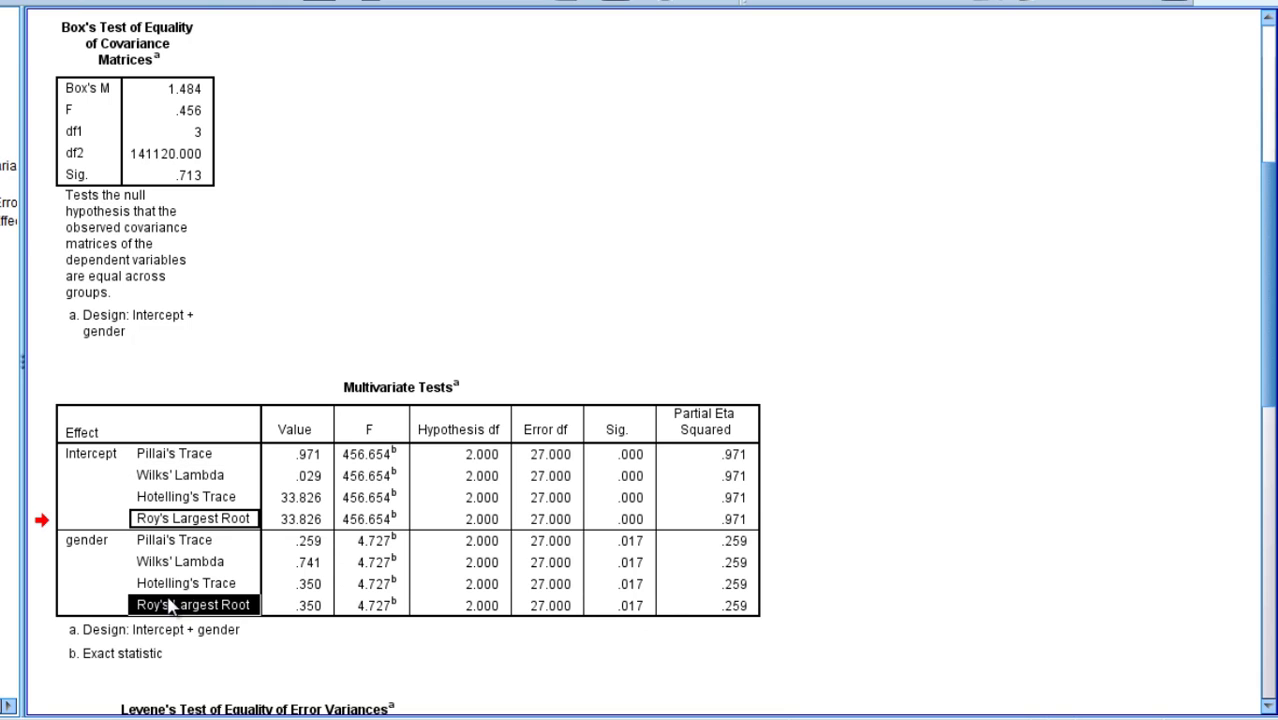
{"action": "left_click", "coordinate": [175, 542]}
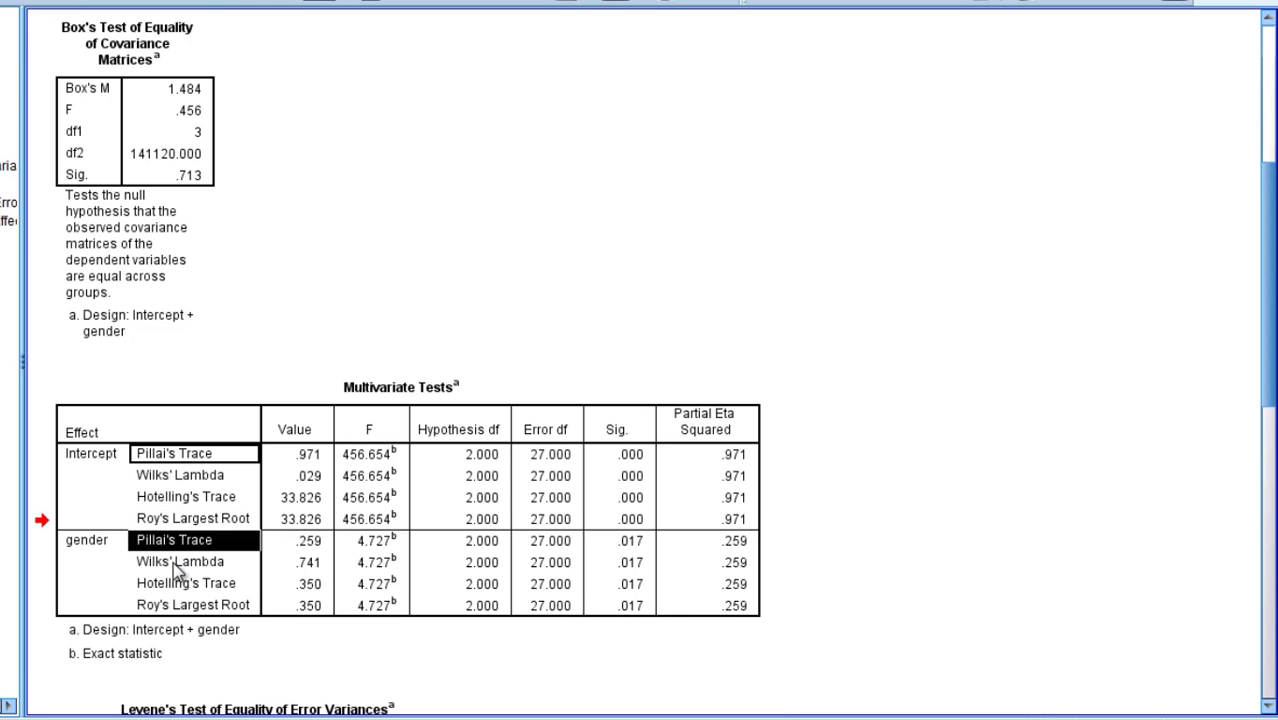
{"action": "left_click", "coordinate": [173, 562]}
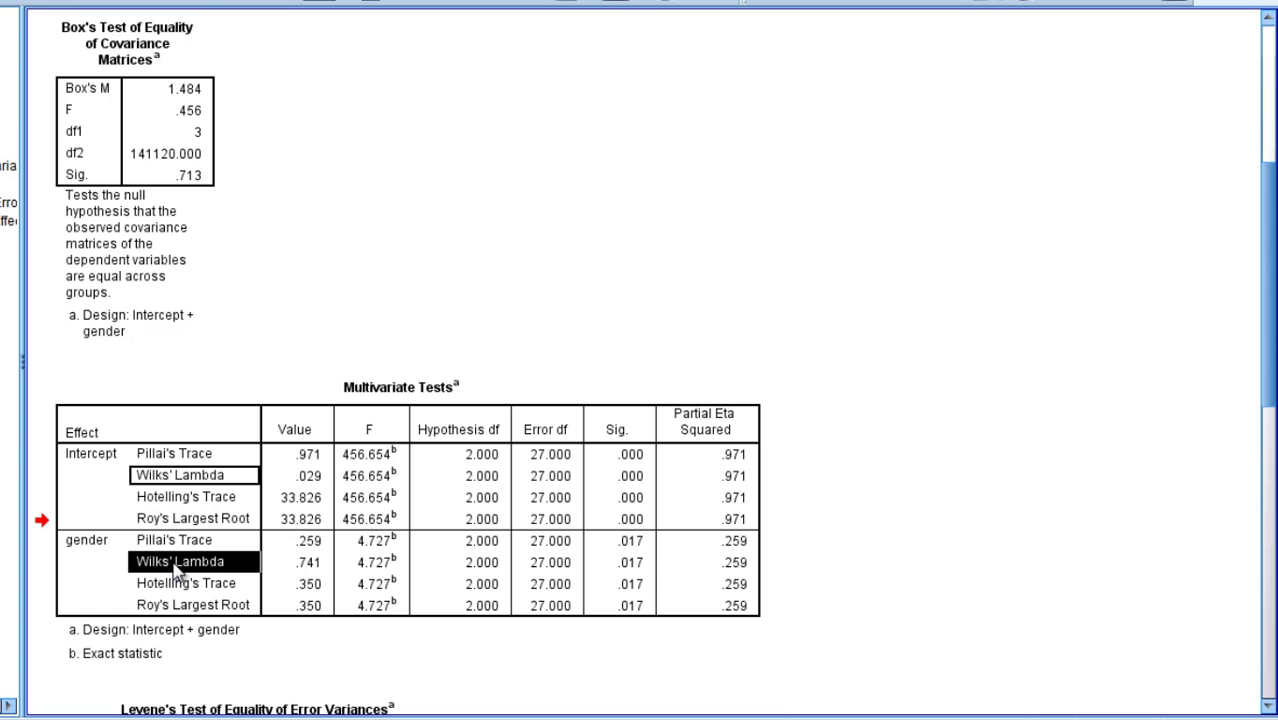
{"action": "left_click", "coordinate": [177, 585]}
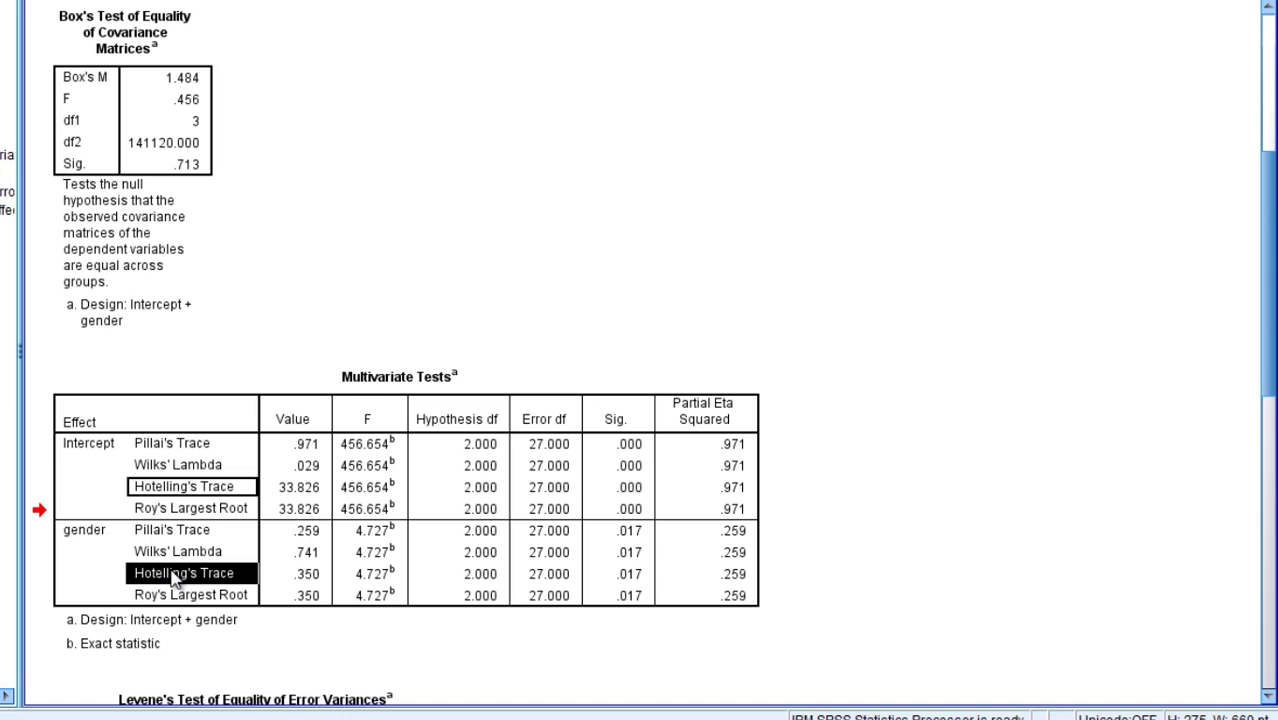
{"action": "left_click", "coordinate": [190, 556]}
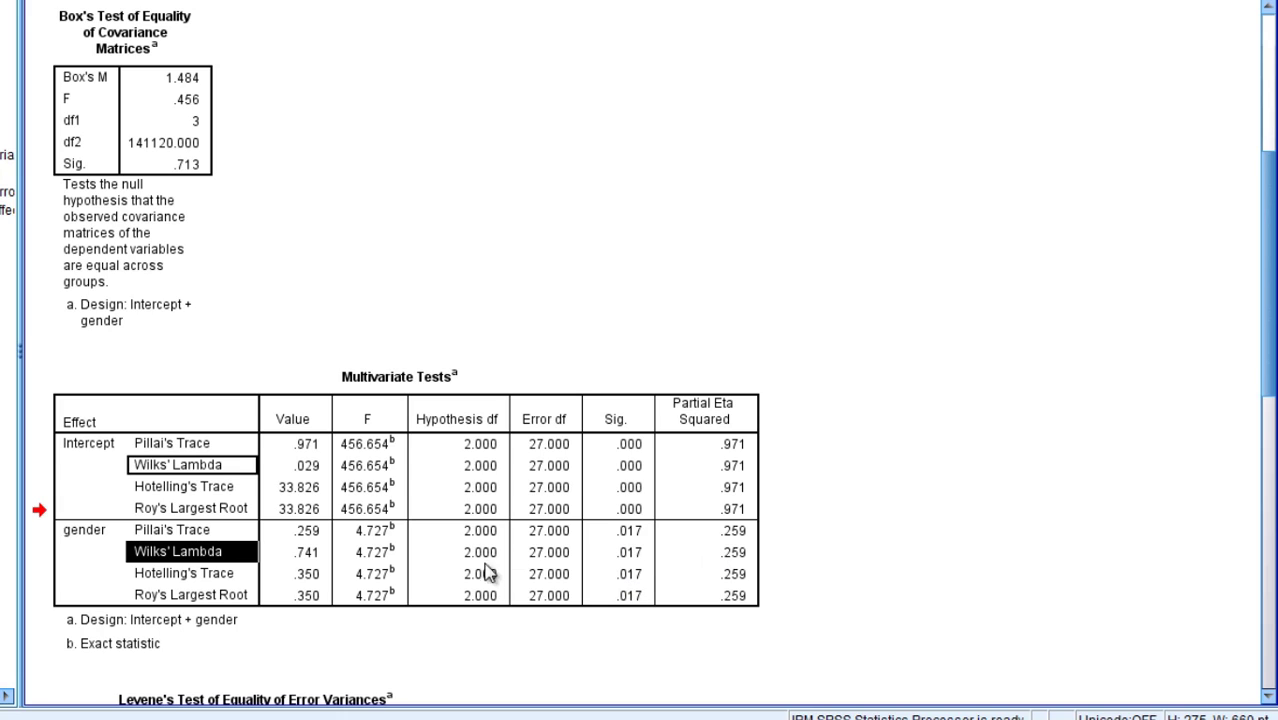
Step: Point out gender's Wilks' Lambda Sig. of .017, then scroll down to Levene's Test and Between-Subjects Effects
{"action": "left_click", "coordinate": [638, 556]}
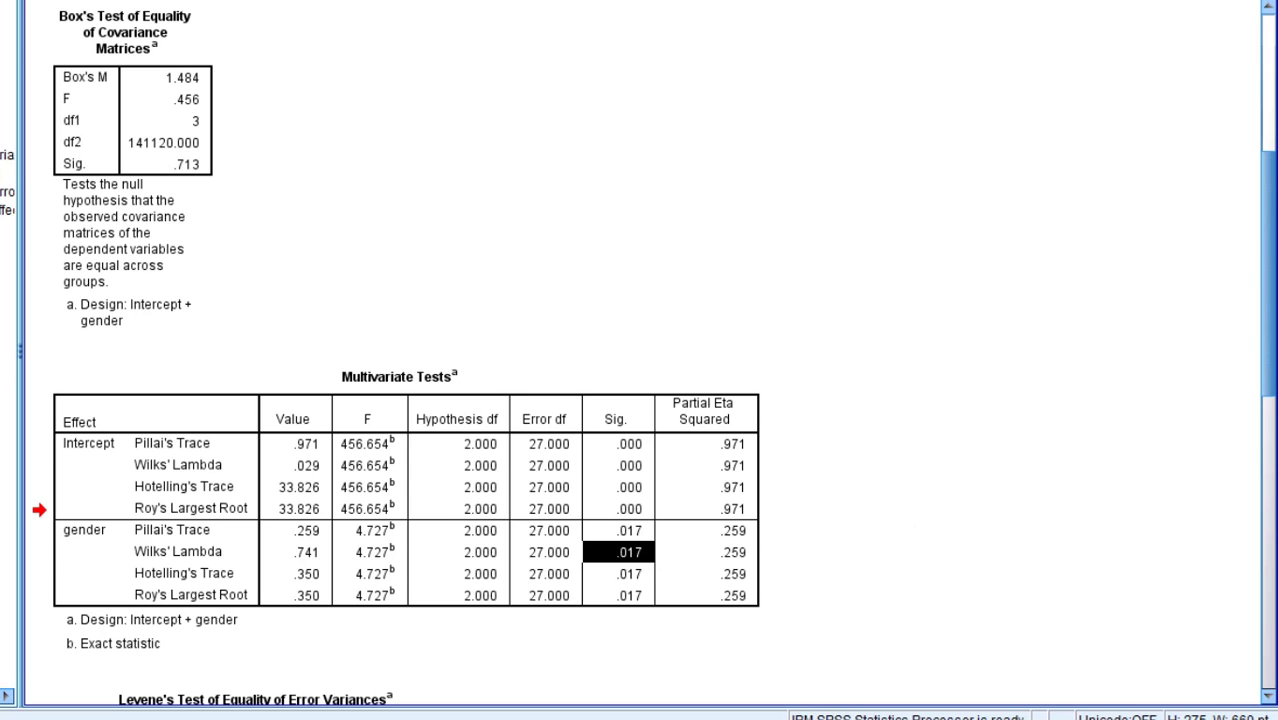
{"action": "left_click_drag", "start_coordinate": [1272, 378], "coordinate": [1274, 504]}
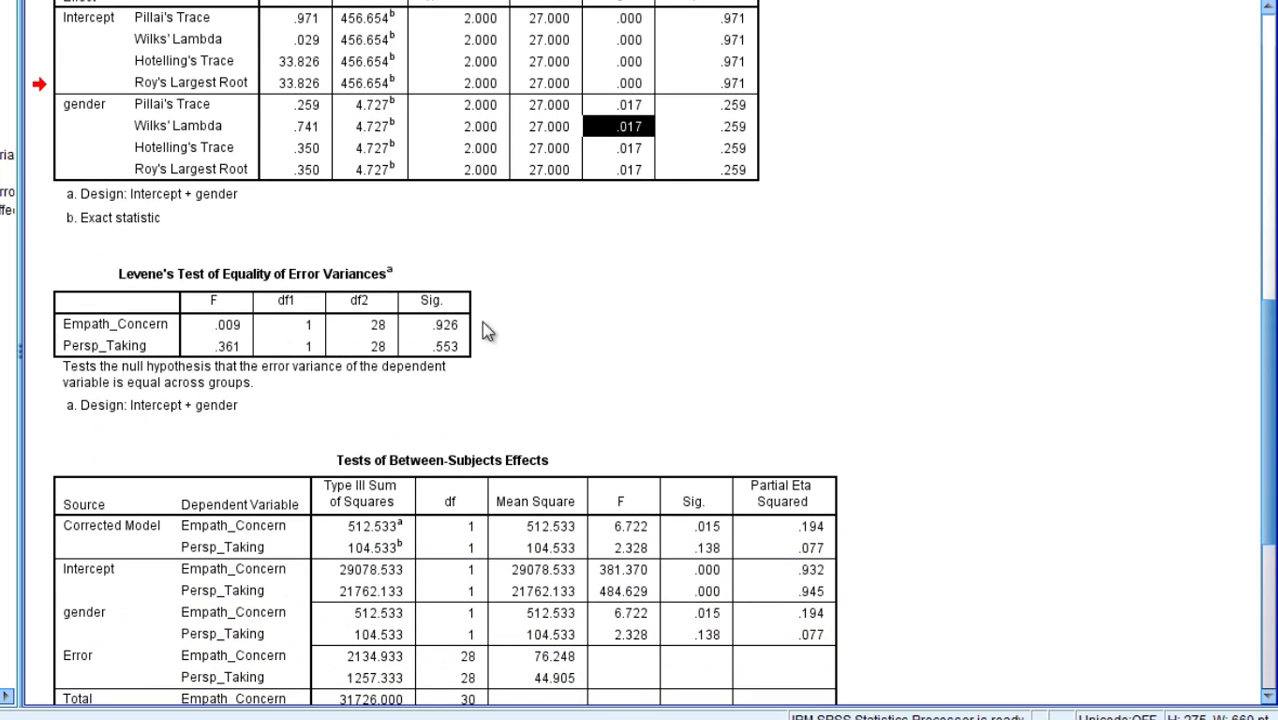
{"action": "left_click", "coordinate": [345, 312]}
{"action": "scroll", "coordinate": [345, 312], "scroll_direction": "up", "scroll_amount": 1}
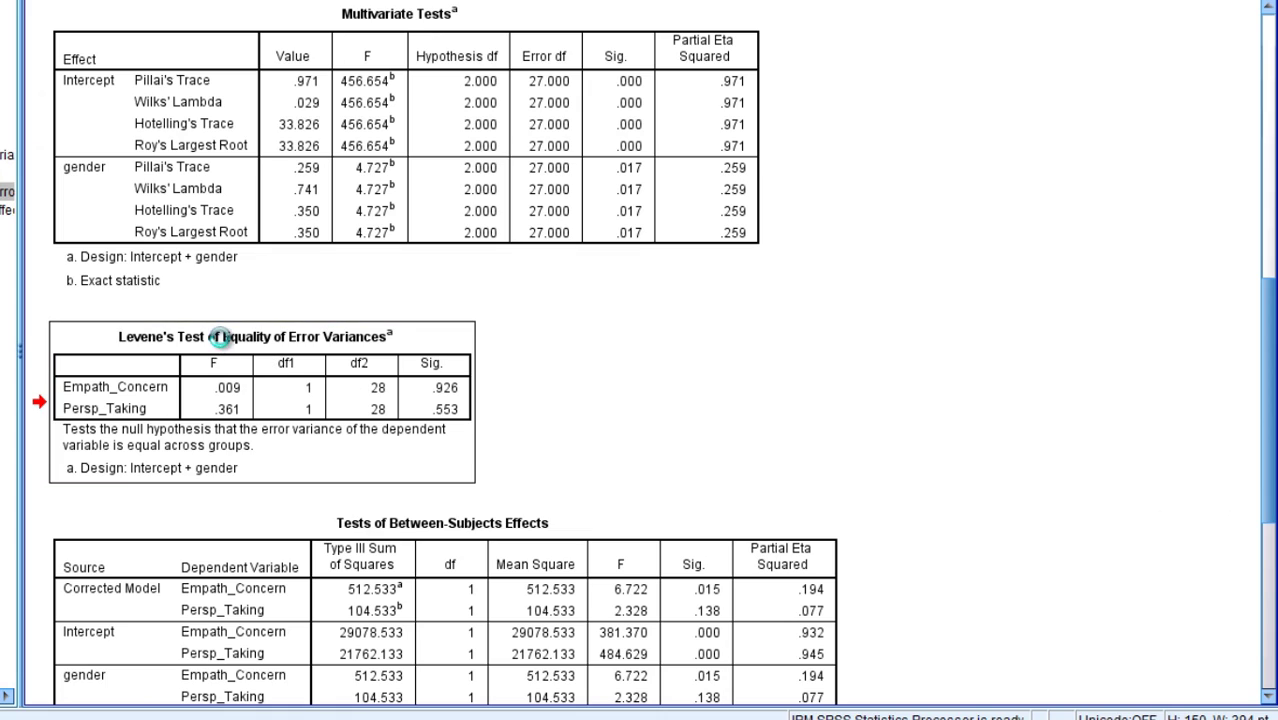
{"action": "left_click", "coordinate": [222, 342]}
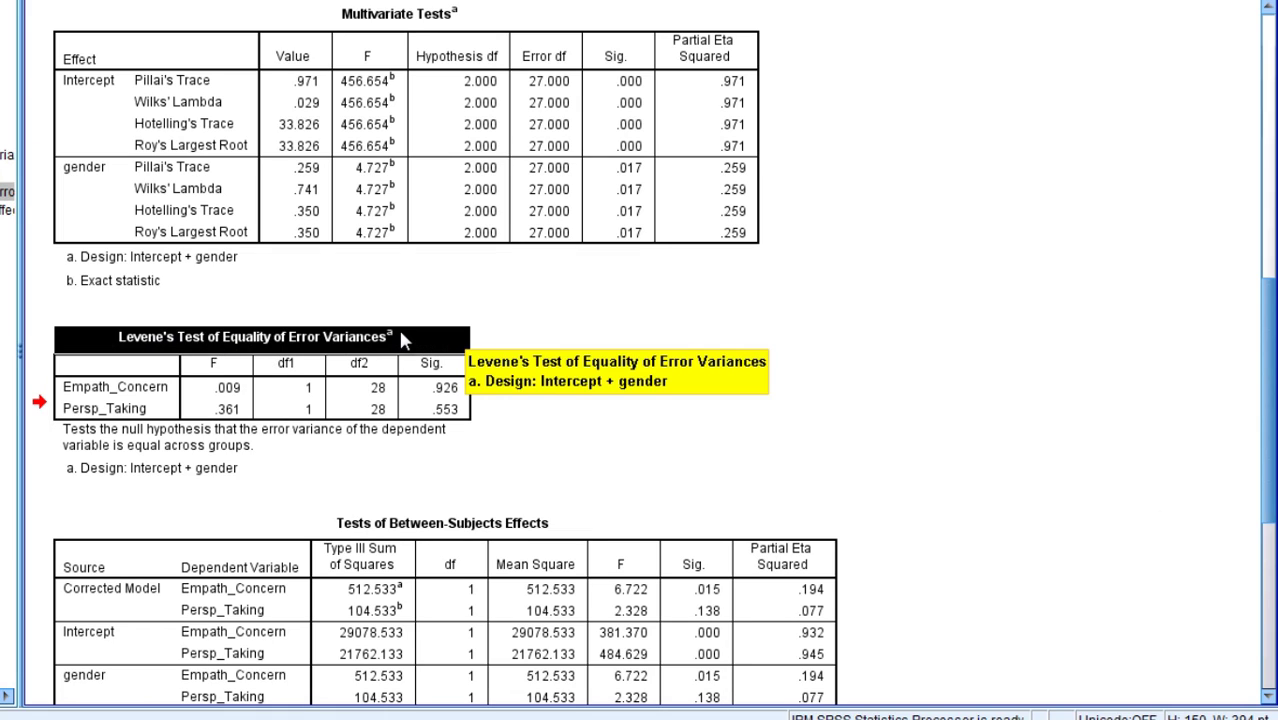
{"action": "left_click_drag", "start_coordinate": [440, 387], "coordinate": [450, 407]}
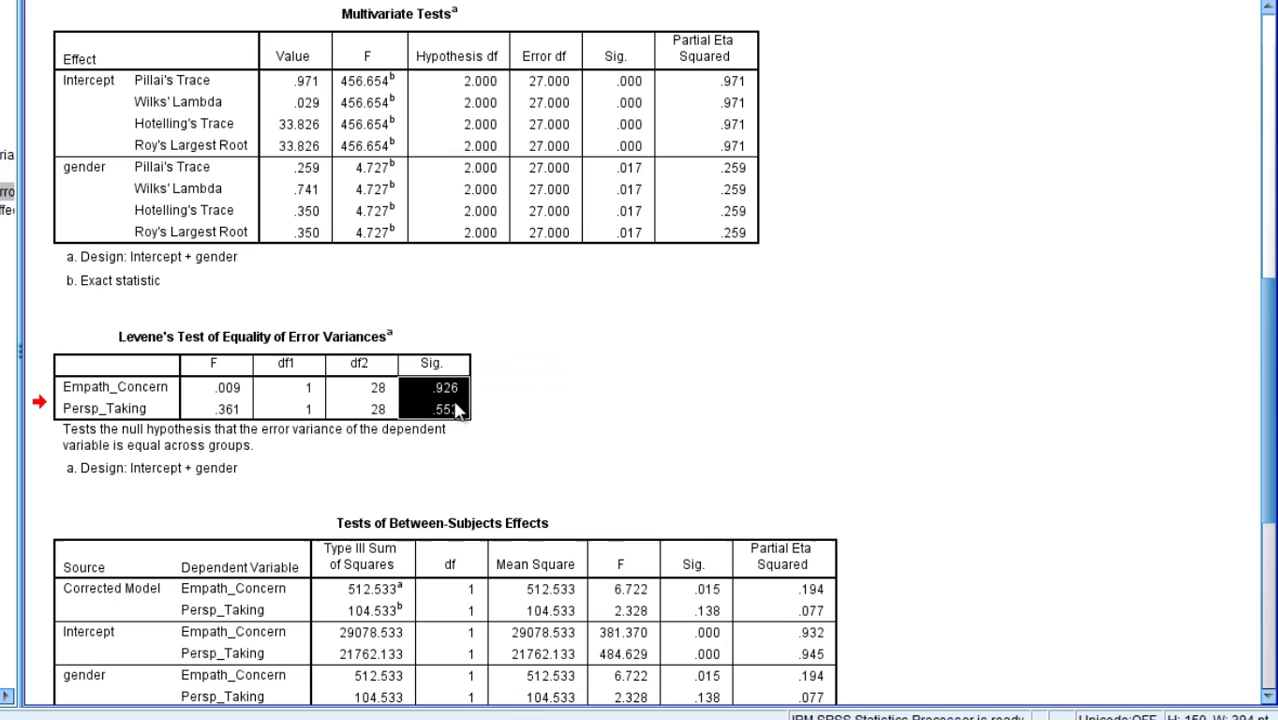
{"action": "left_click", "coordinate": [72, 392]}
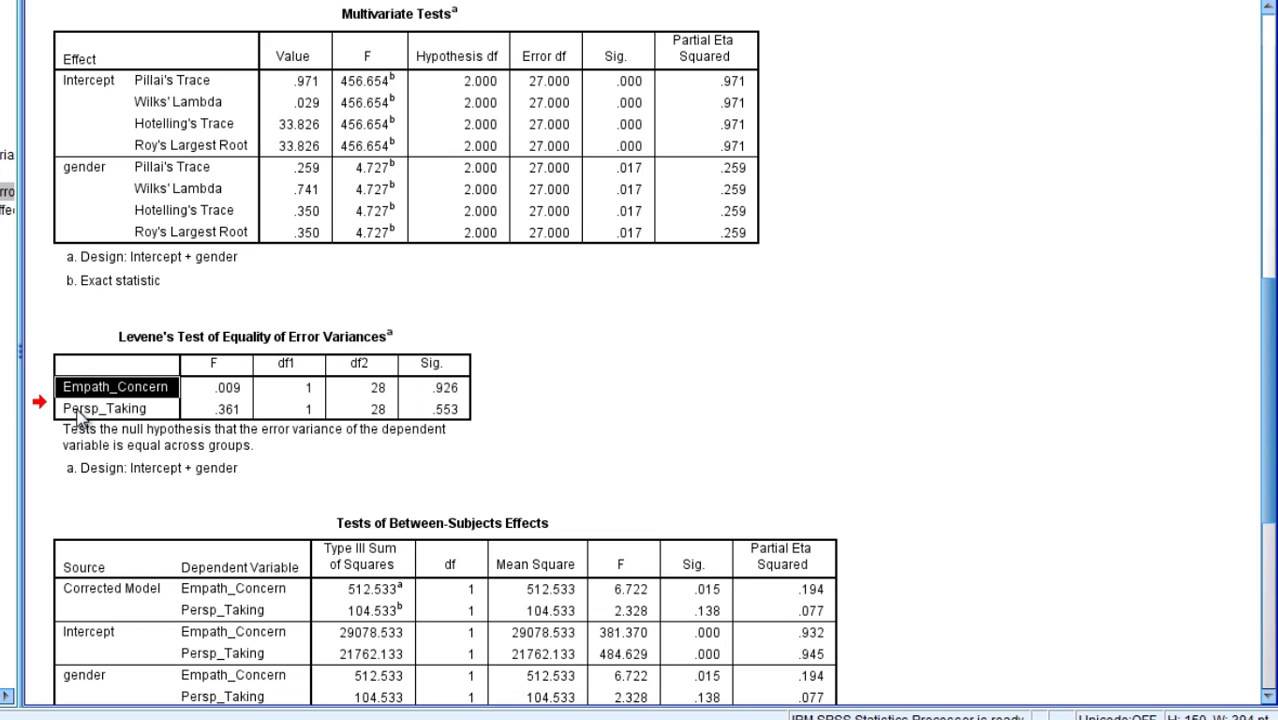
{"action": "left_click", "coordinate": [78, 412]}
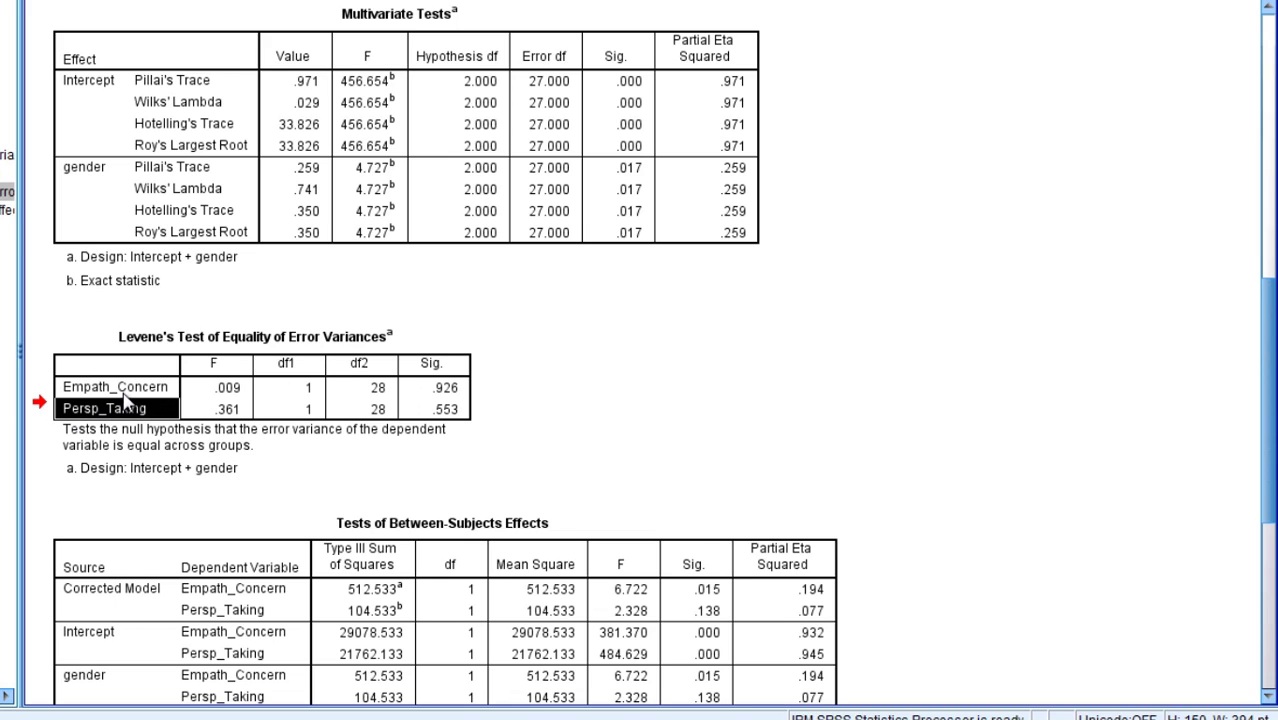
{"action": "left_click", "coordinate": [122, 394]}
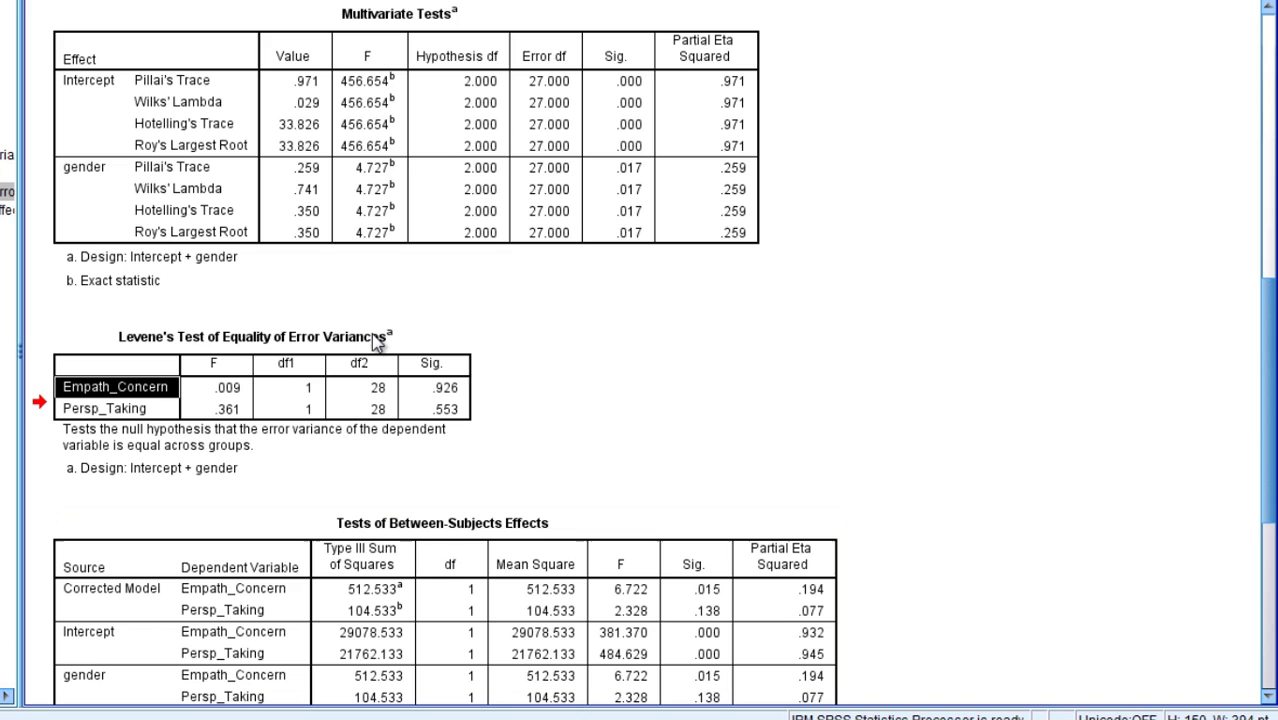
{"action": "mouse_move", "coordinate": [376, 340]}
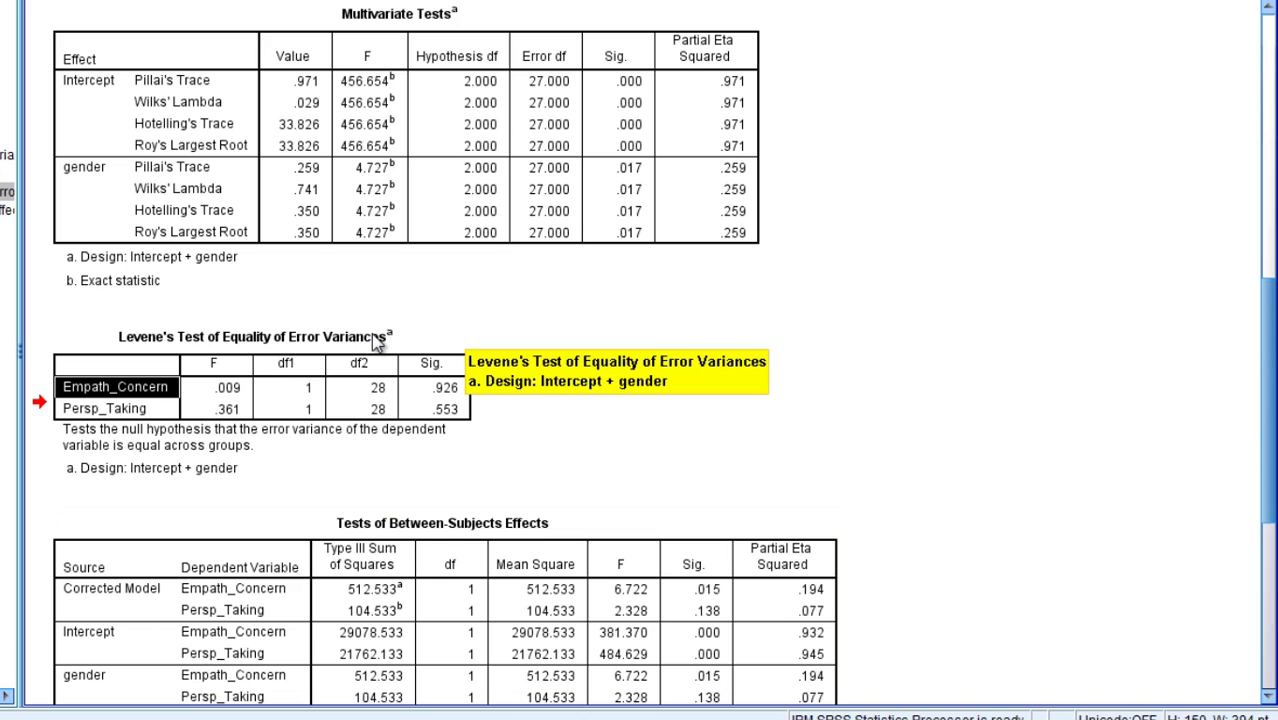
{"action": "left_click", "coordinate": [552, 334]}
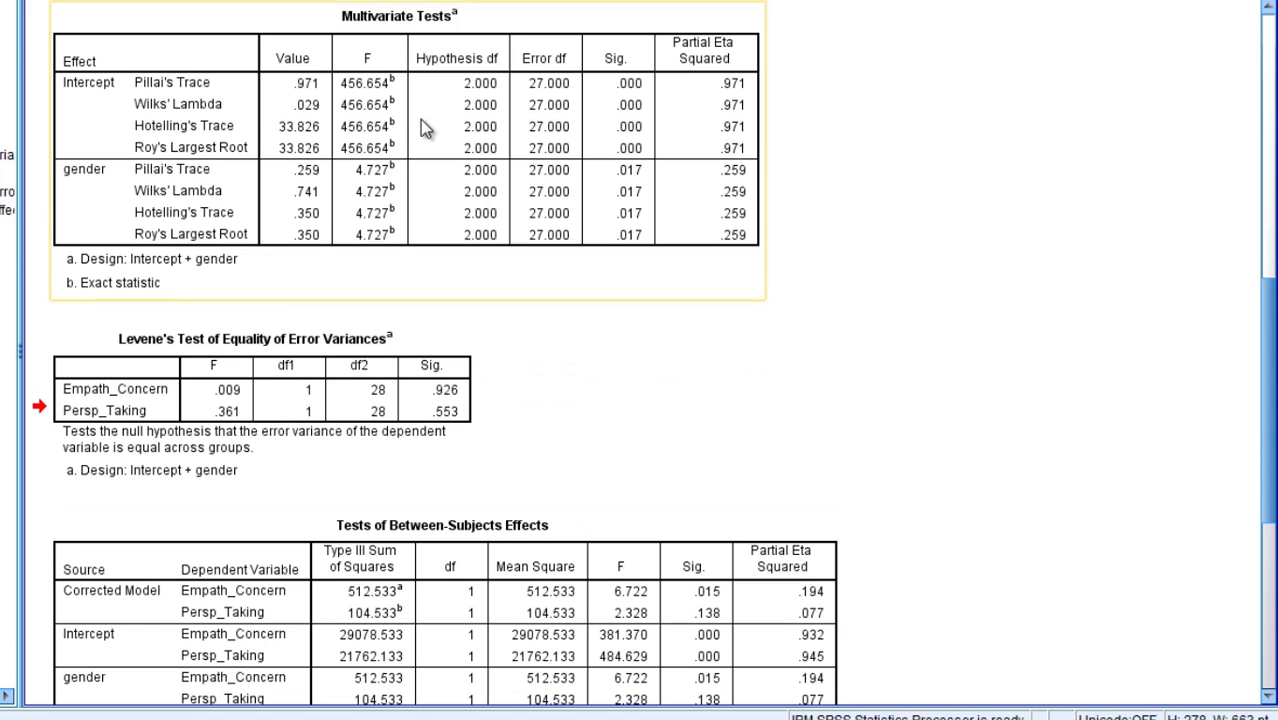
{"action": "left_click", "coordinate": [420, 118]}
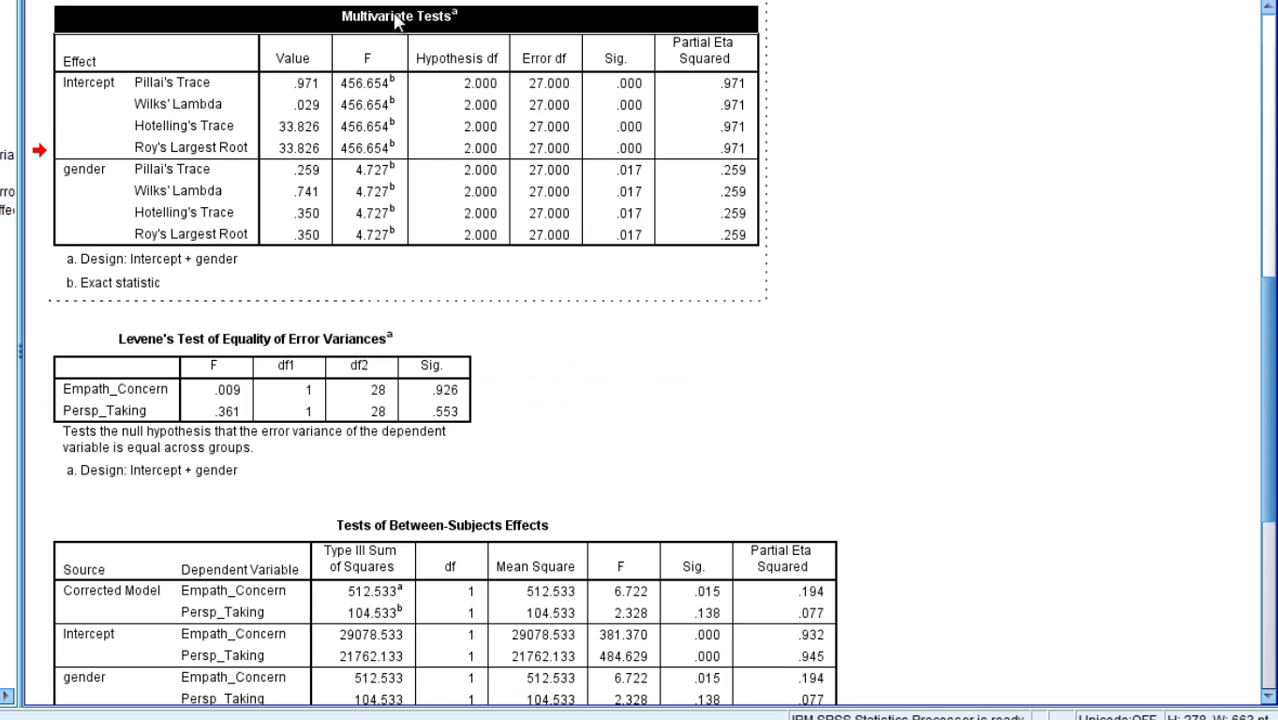
{"action": "mouse_move", "coordinate": [397, 22]}
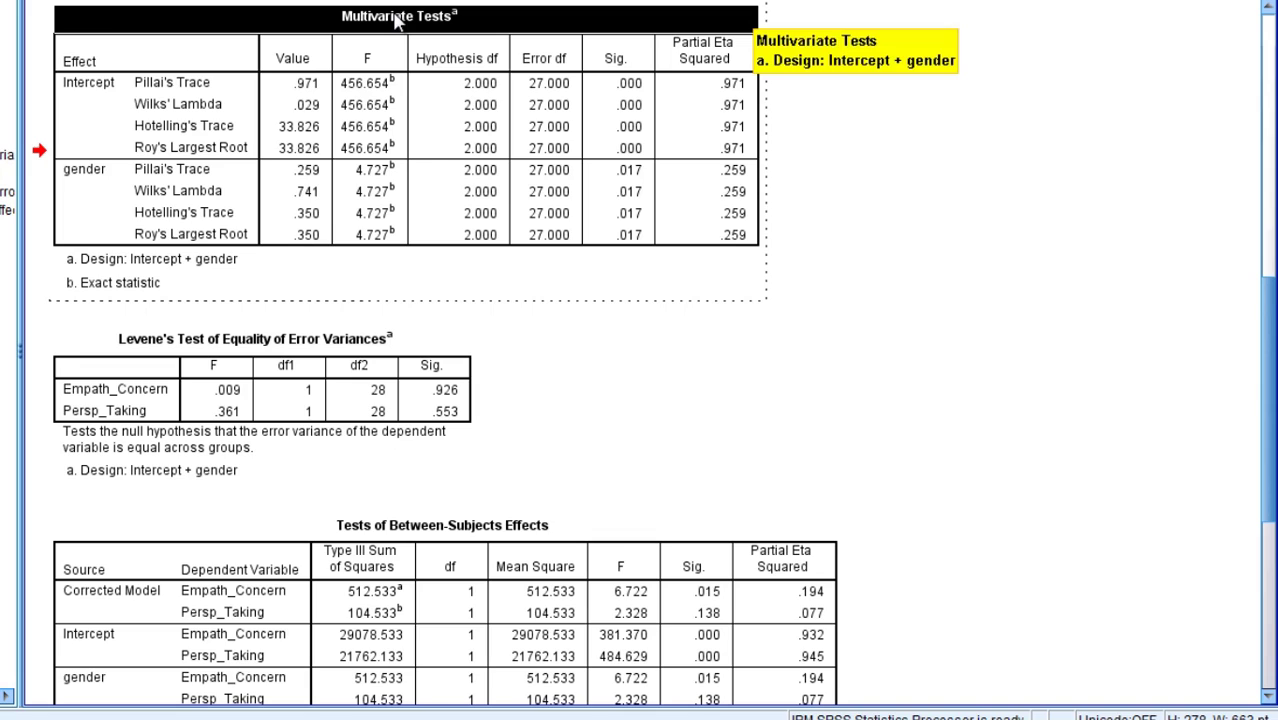
{"action": "left_click", "coordinate": [197, 341]}
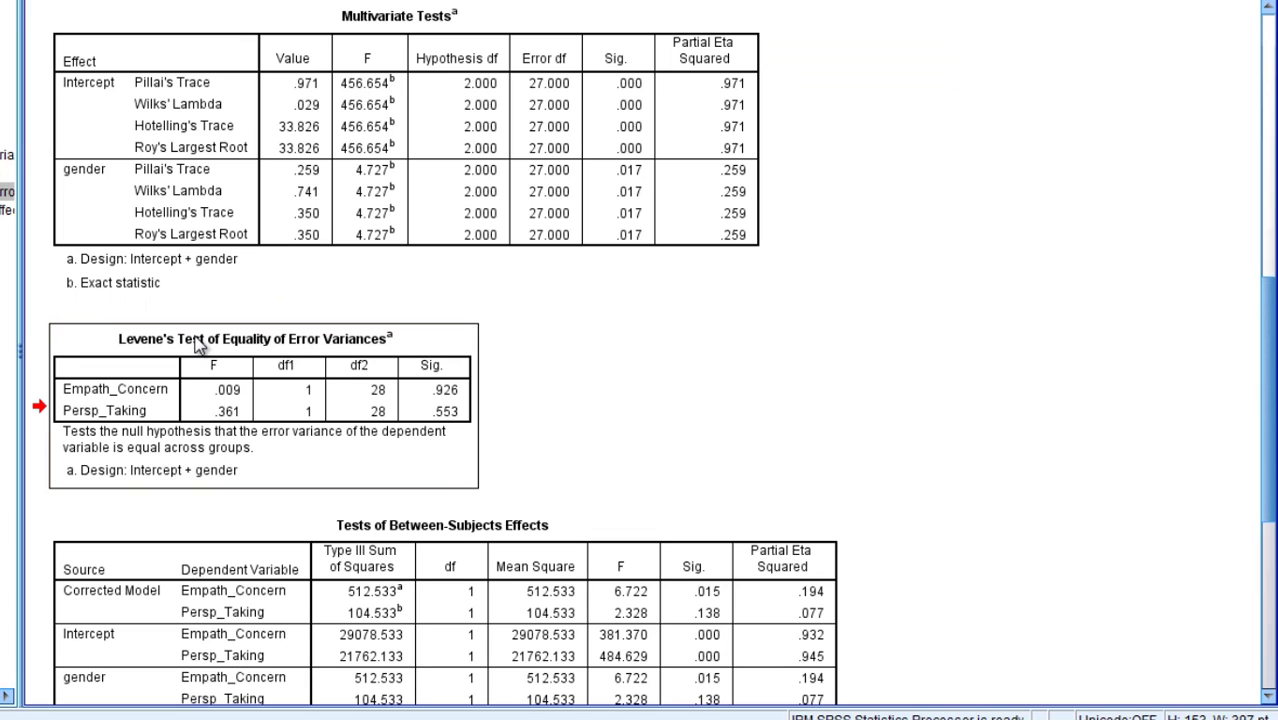
Step: Highlight Levene's Sig. values .926 and .553 plus the Empath_Concern and Persp_Taking row labels
{"action": "double_click", "coordinate": [430, 378]}
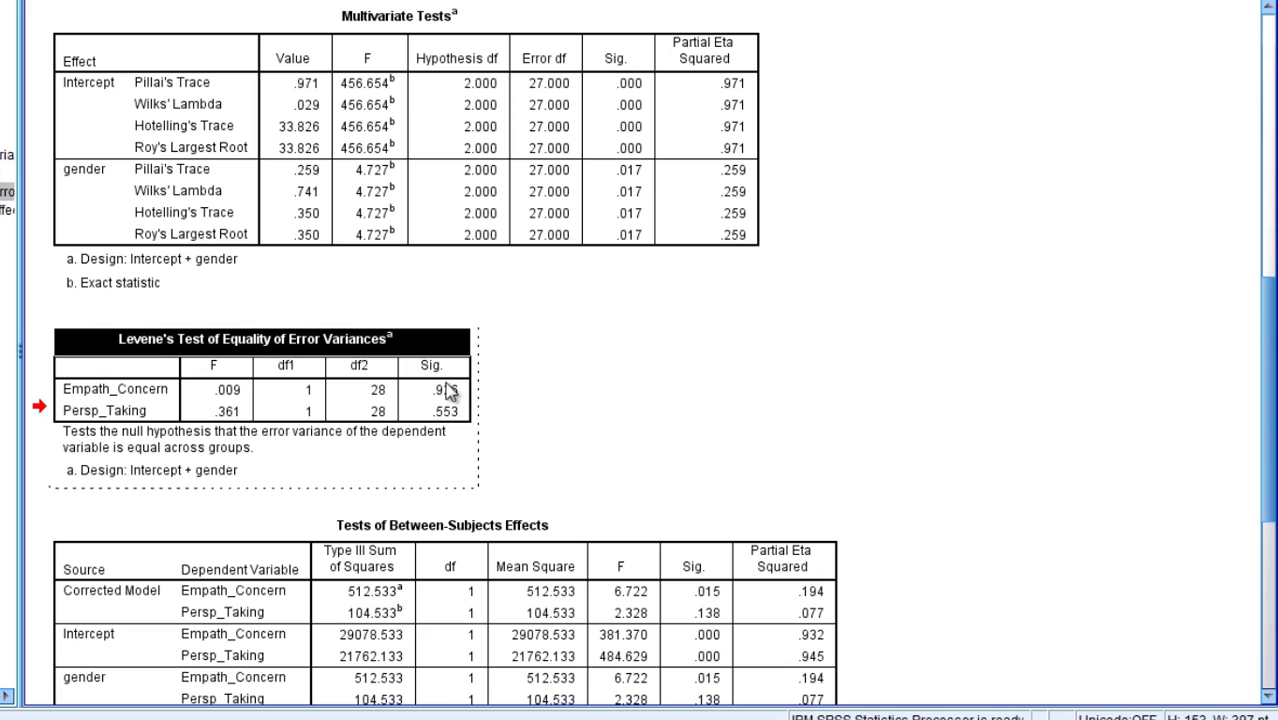
{"action": "left_click_drag", "start_coordinate": [448, 392], "coordinate": [448, 413]}
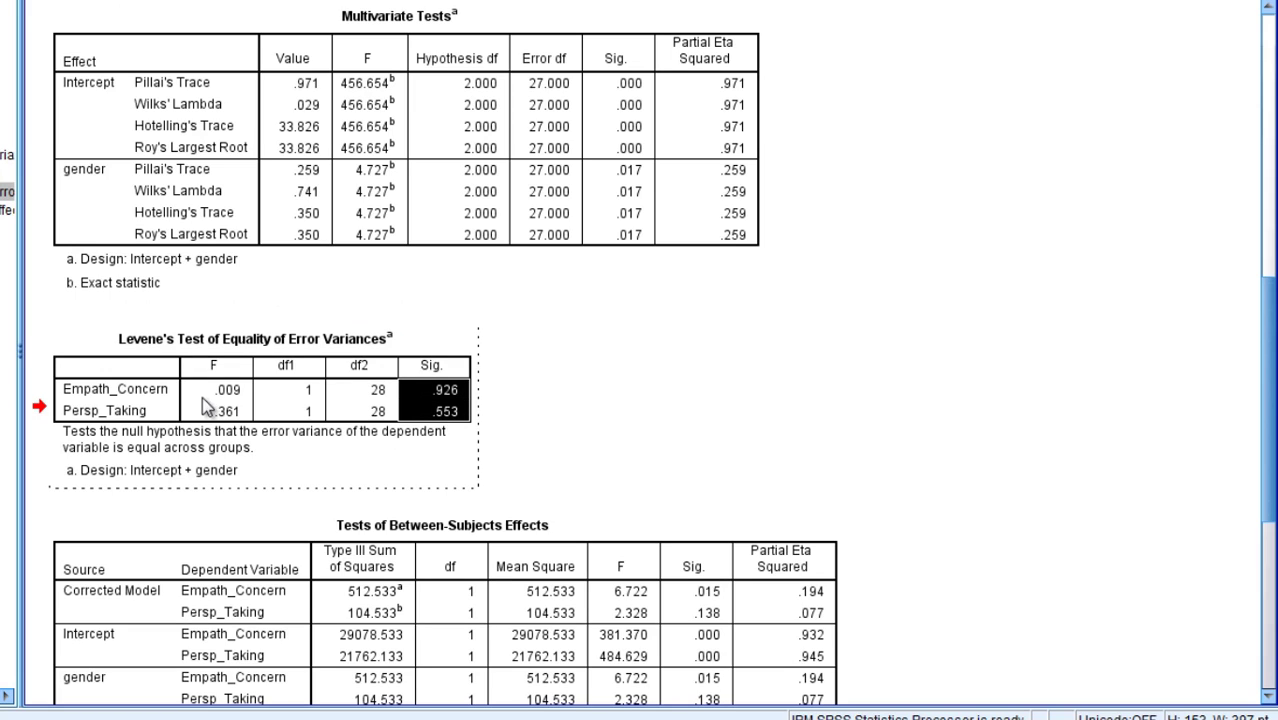
{"action": "left_click", "coordinate": [151, 394], "text": "ctrl"}
{"action": "left_click", "coordinate": [146, 418], "text": "ctrl"}
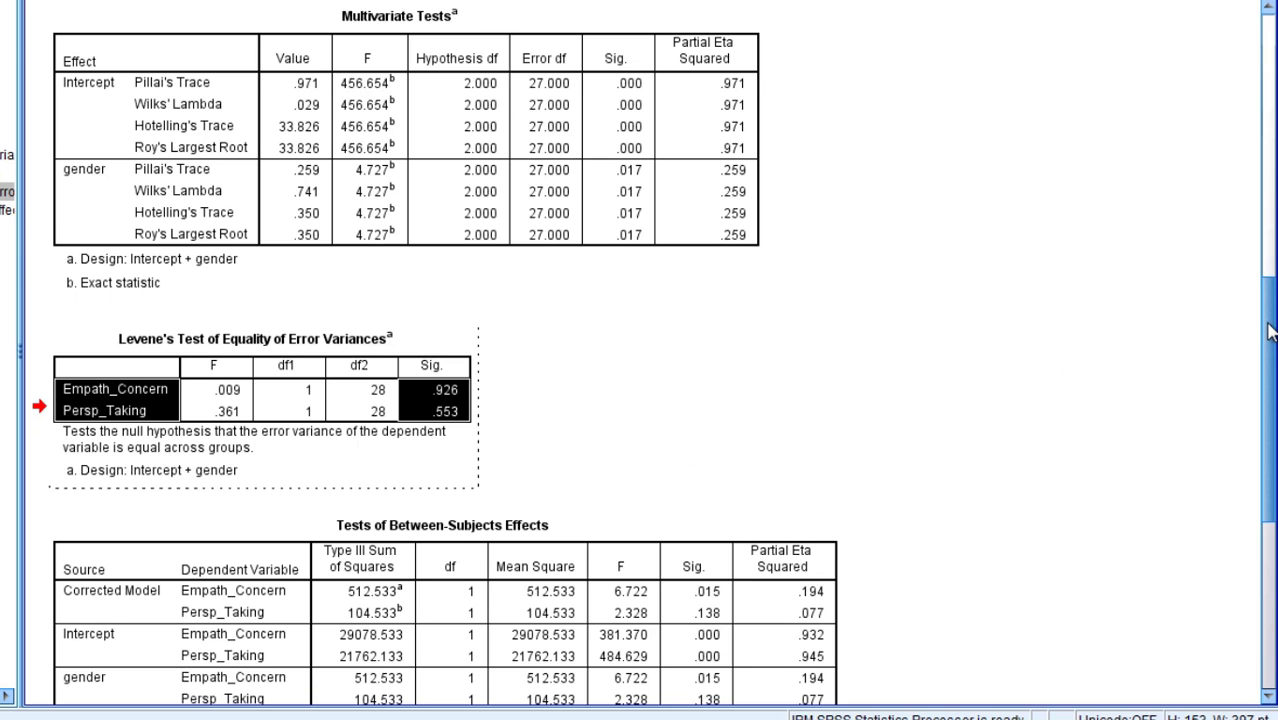
Step: Scroll to the Tests of Between-Subjects Effects table and open it for cell editing
{"action": "scroll", "coordinate": [1270, 332], "scroll_direction": "down", "scroll_amount": 5}
{"action": "left_click", "coordinate": [563, 430]}
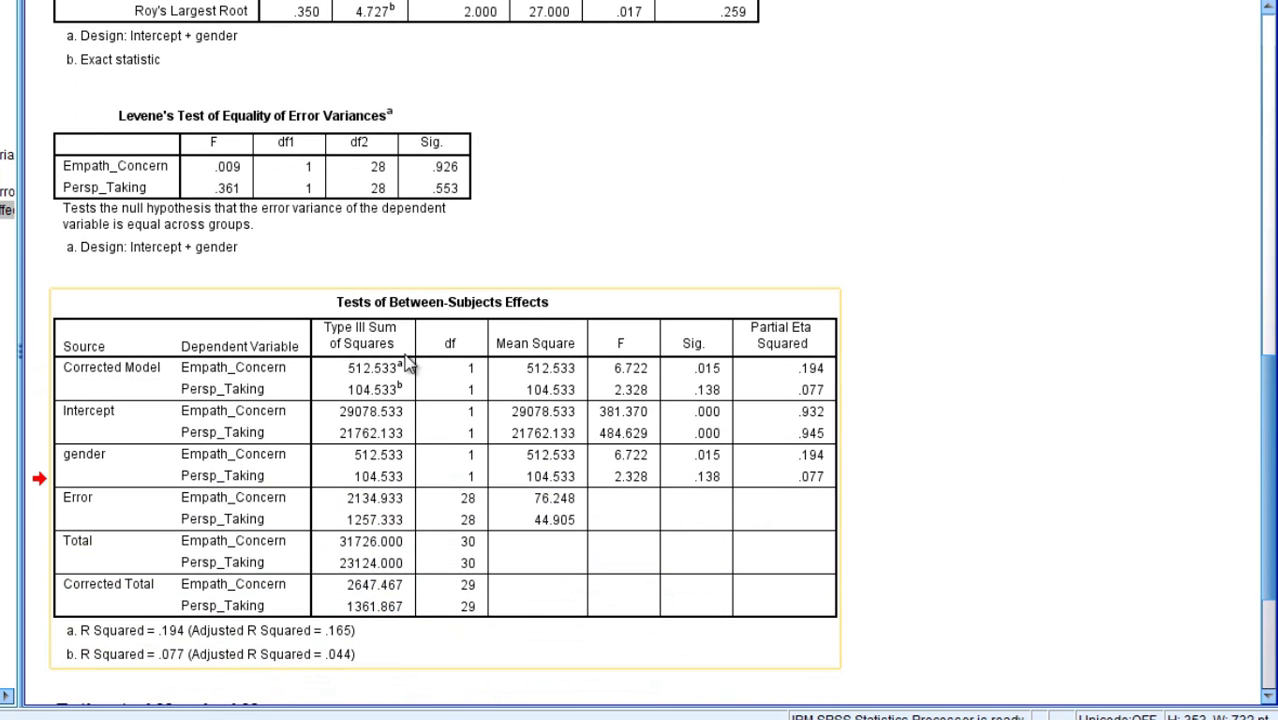
{"action": "double_click", "coordinate": [403, 323]}
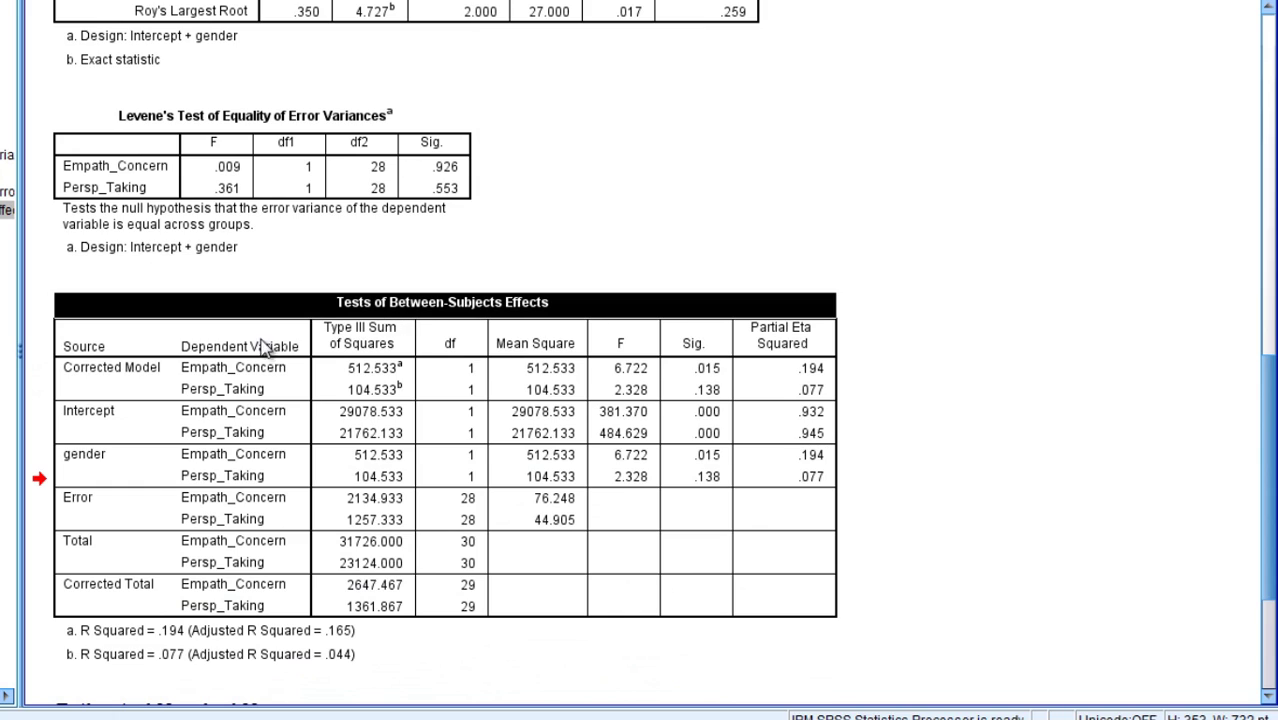
Step: Highlight the gender row's Empath_Concern and Persp_Taking entries and the Empath_Concern Sig. value .015
{"action": "left_click", "coordinate": [78, 458]}
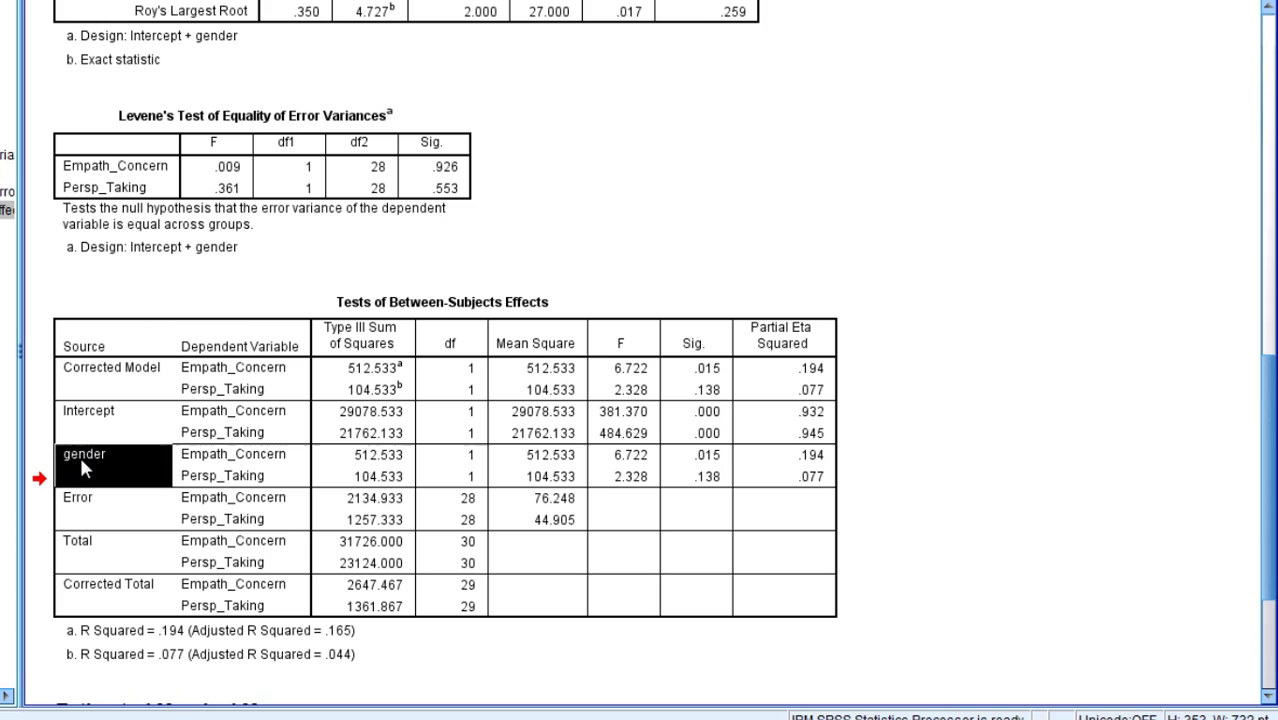
{"action": "left_click", "coordinate": [229, 457]}
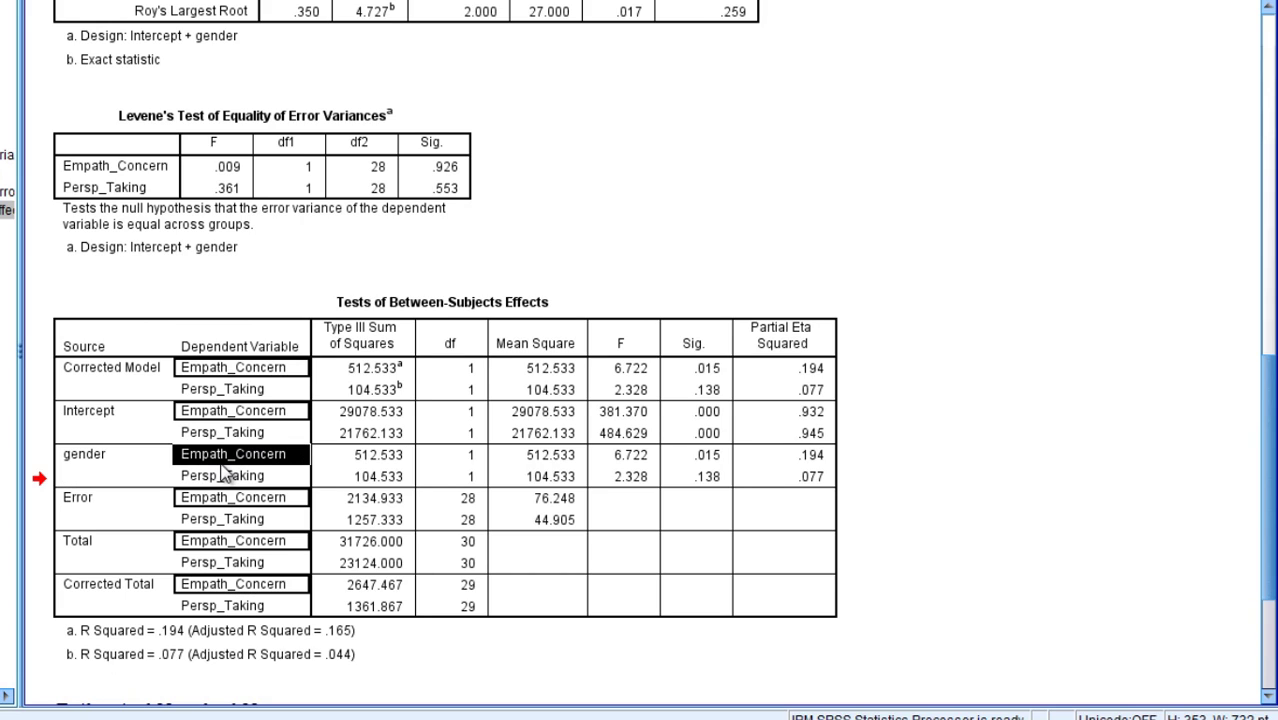
{"action": "left_click", "coordinate": [220, 476], "text": "ctrl"}
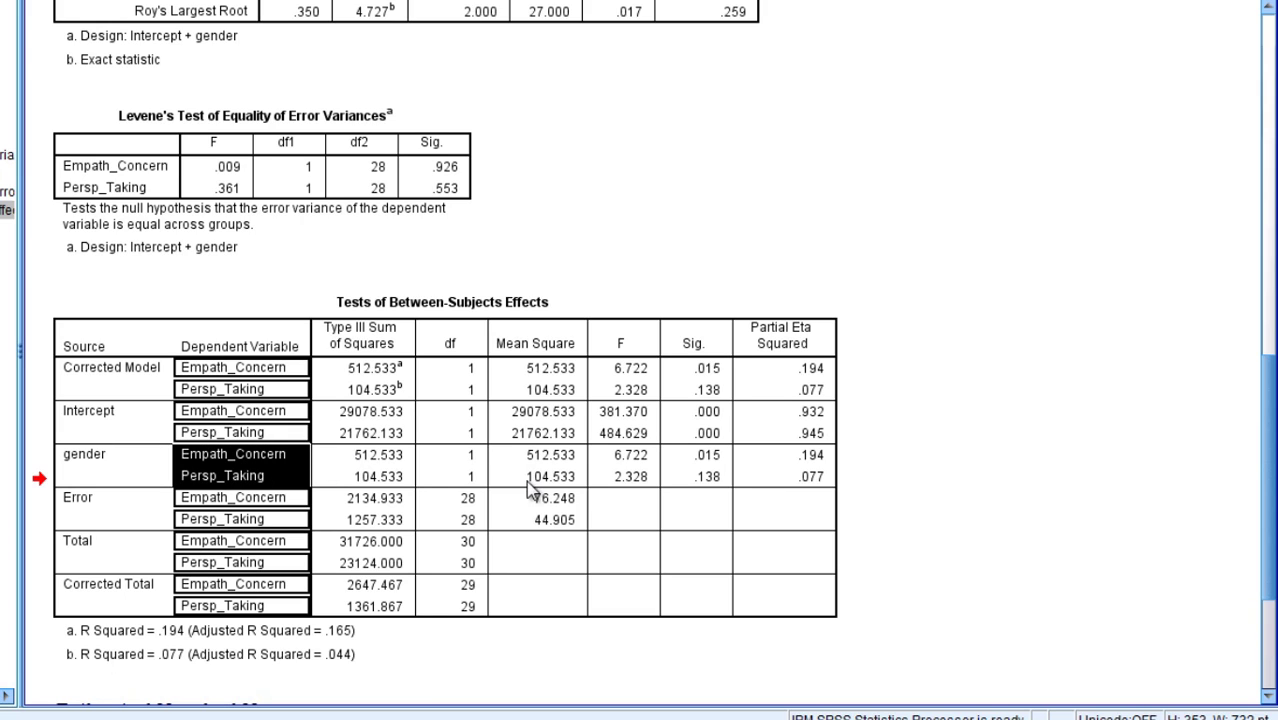
{"action": "left_click", "coordinate": [709, 455]}
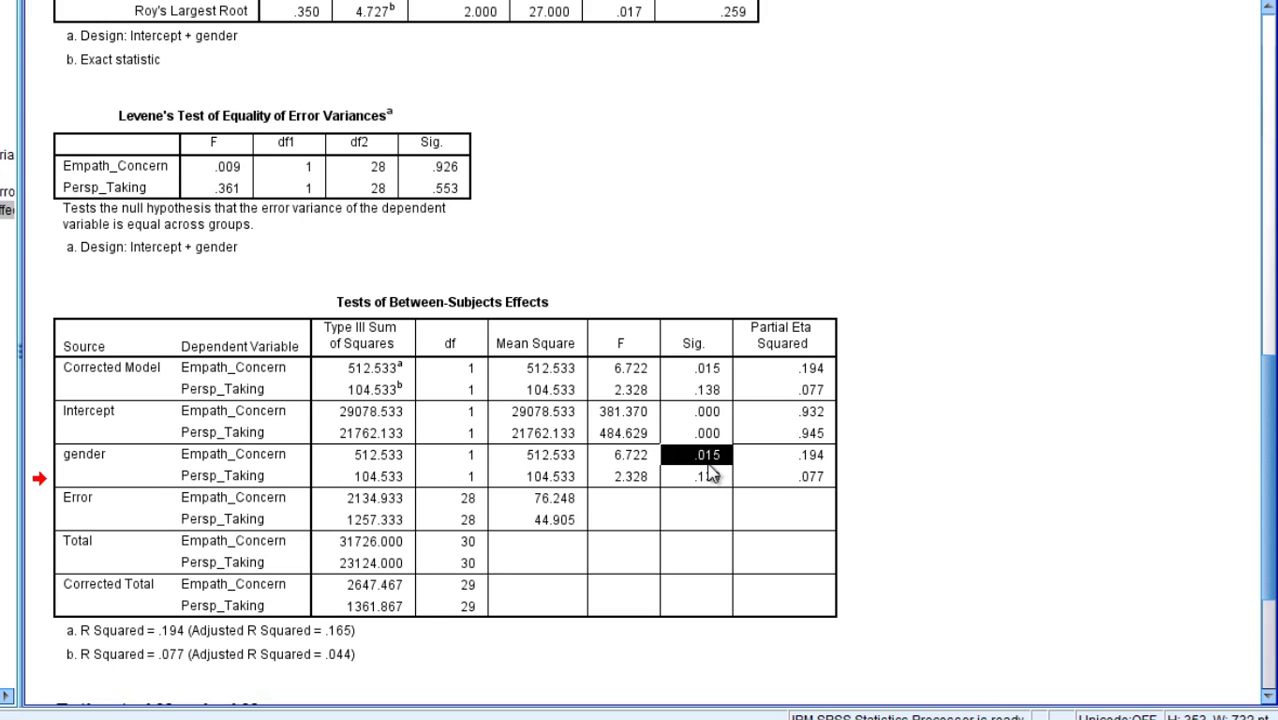